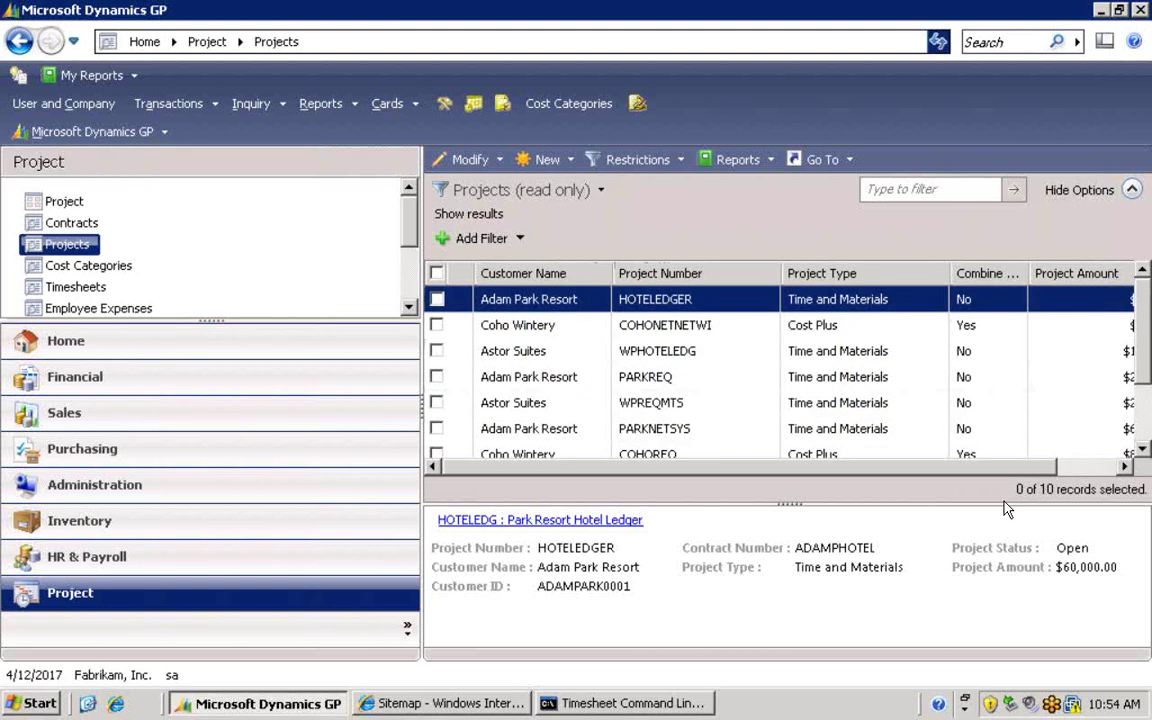
- Switch to Journyx in Internet Explorer and open the Great Plains Data import tool
{"action": "left_click", "coordinate": [490, 705]}
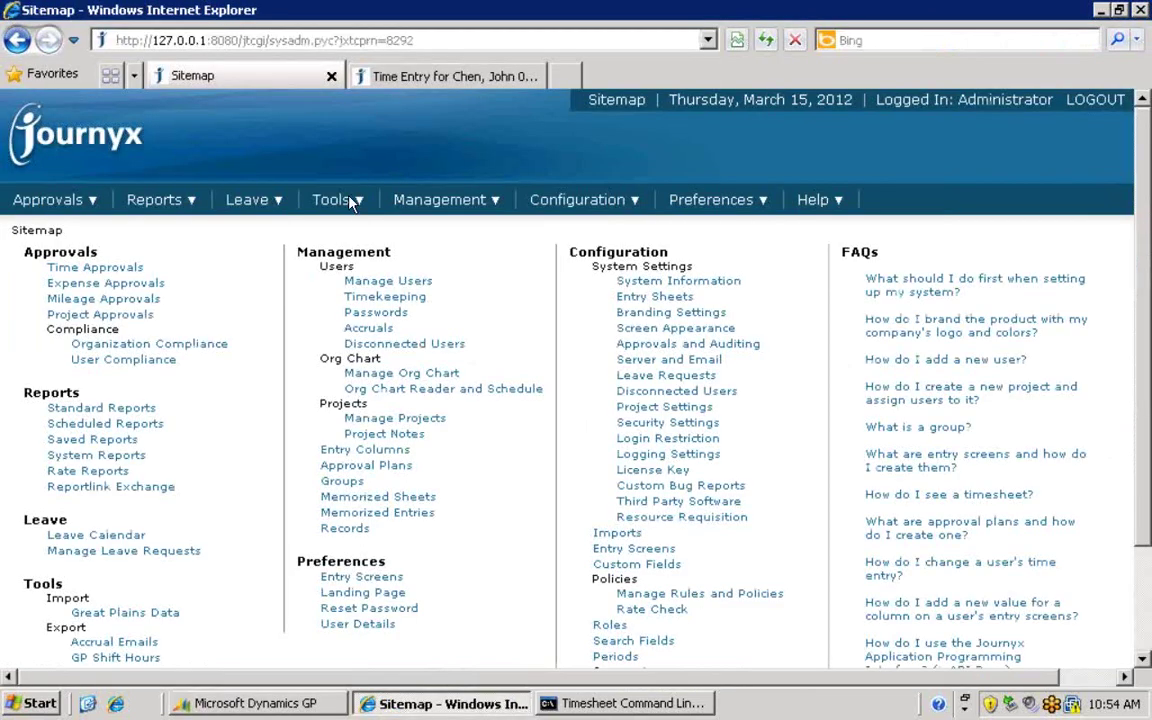
{"action": "left_click", "coordinate": [351, 202]}
{"action": "mouse_move", "coordinate": [351, 202]}
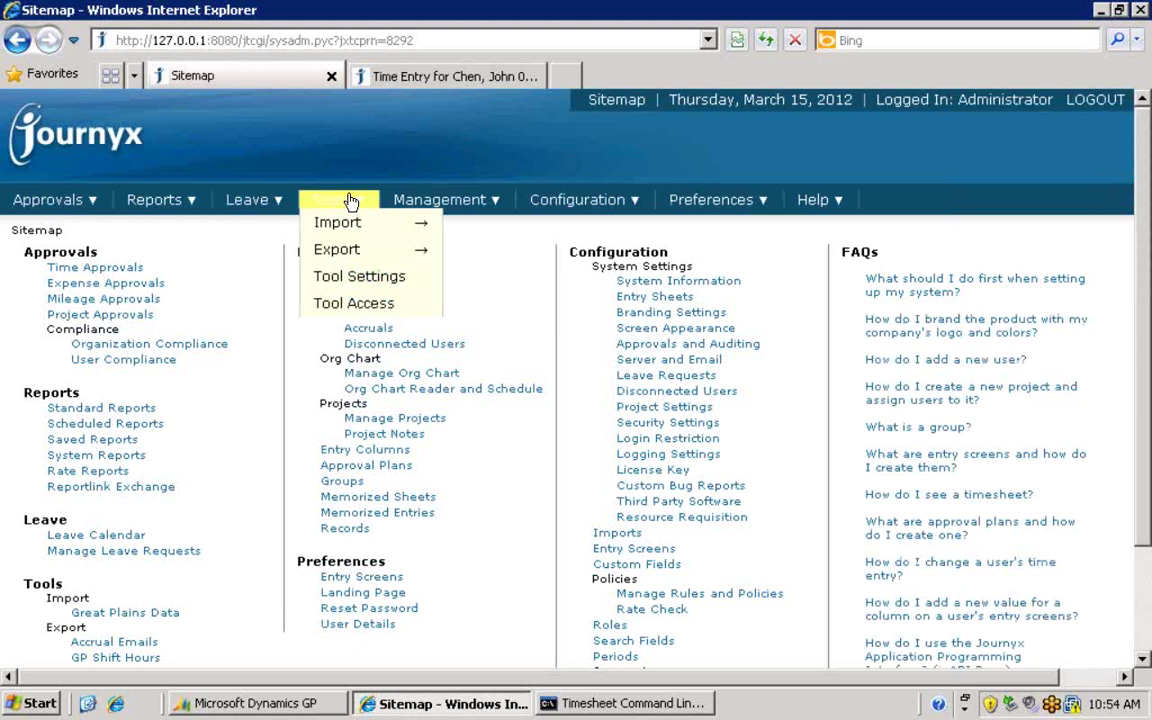
{"action": "mouse_move", "coordinate": [353, 229]}
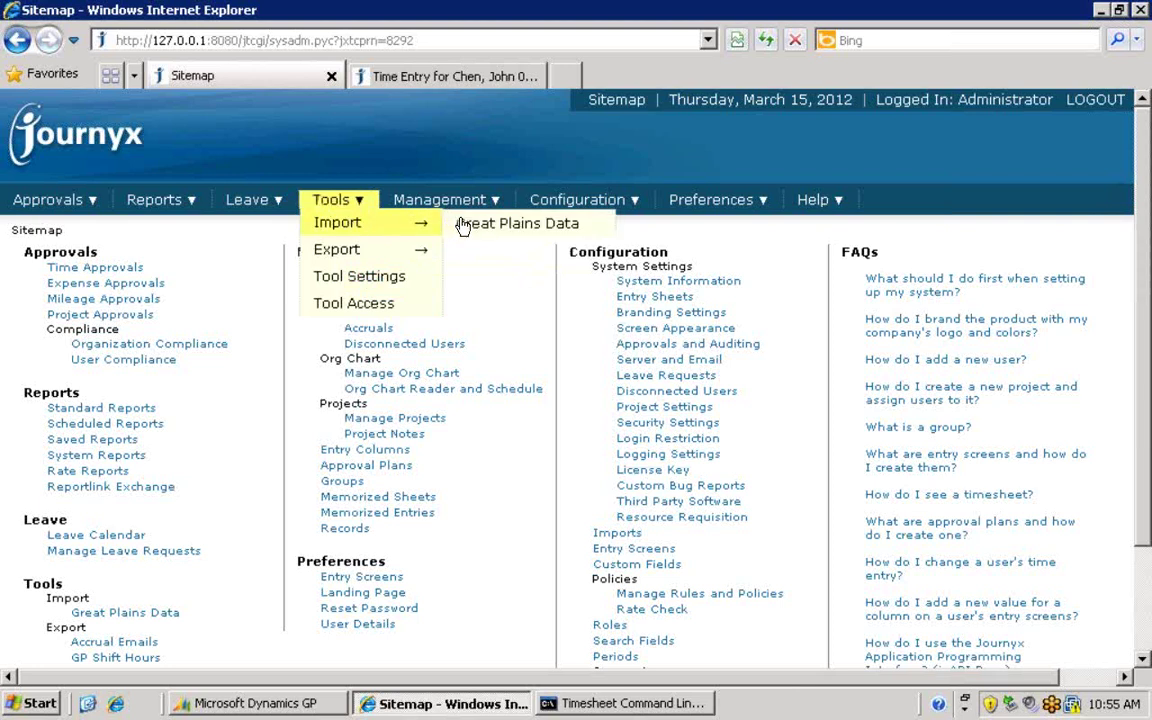
{"action": "left_click", "coordinate": [463, 225]}
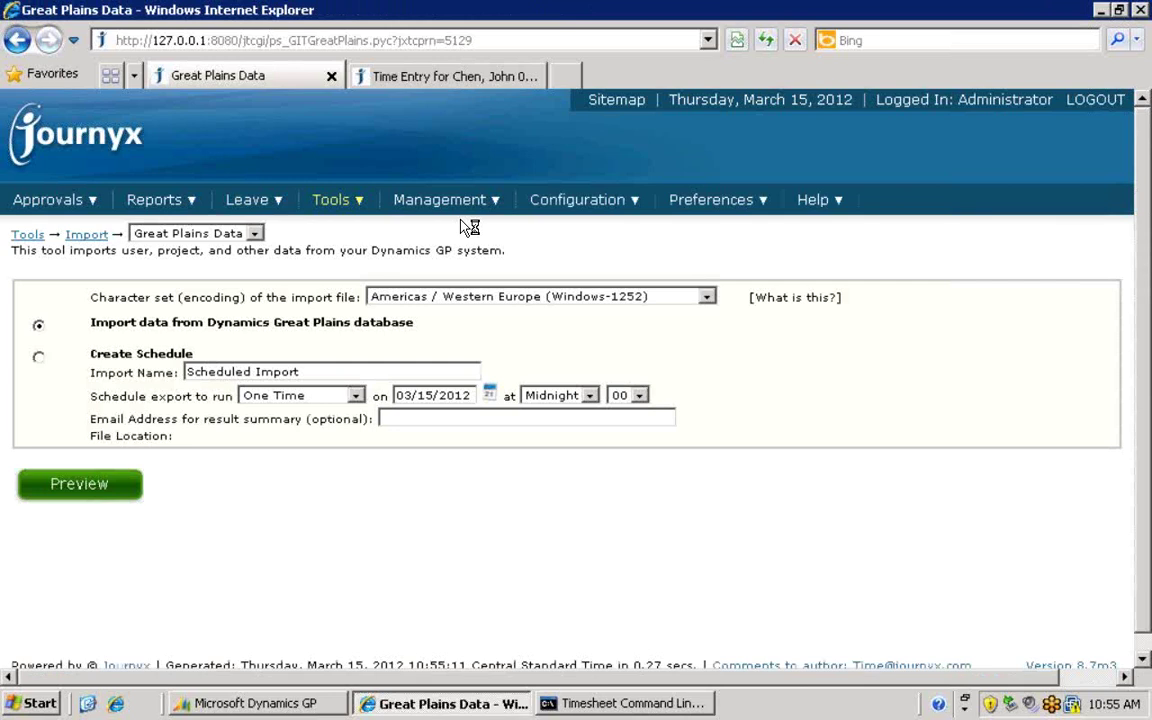
- On the employee's 03/11/2012–03/17/2012 timesheet, set the first new row to project HOTELEDGER and activity CONSULTING
{"action": "left_click", "coordinate": [415, 80]}
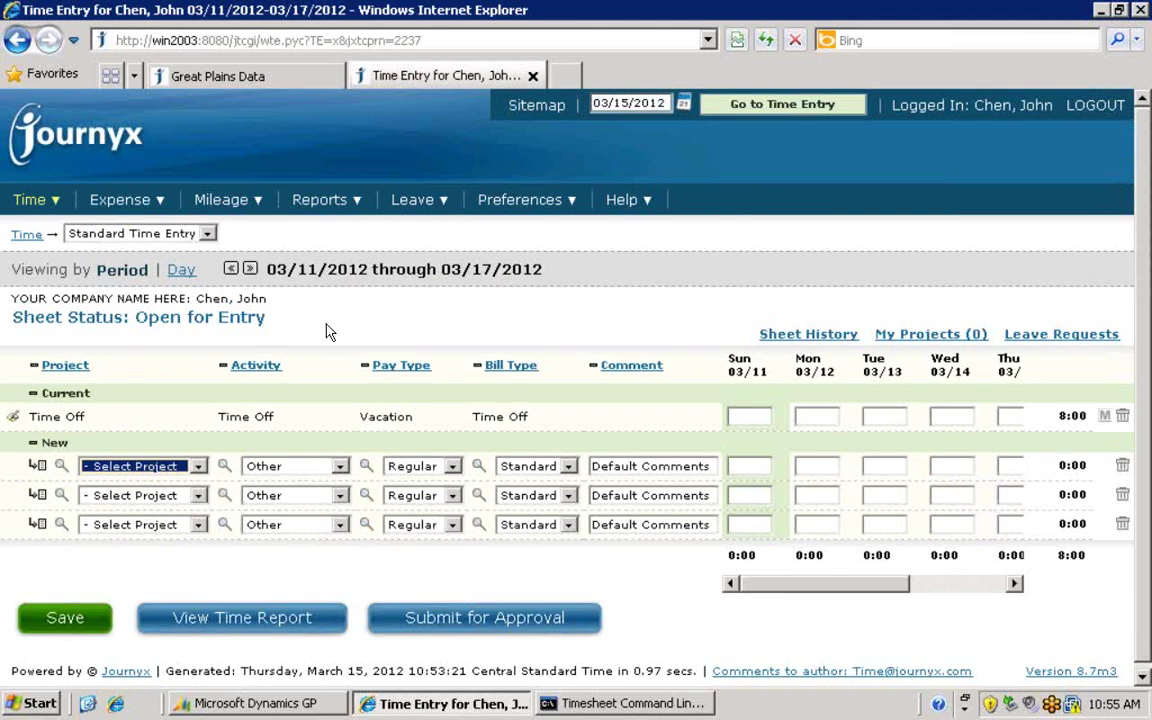
{"action": "left_click", "coordinate": [200, 467]}
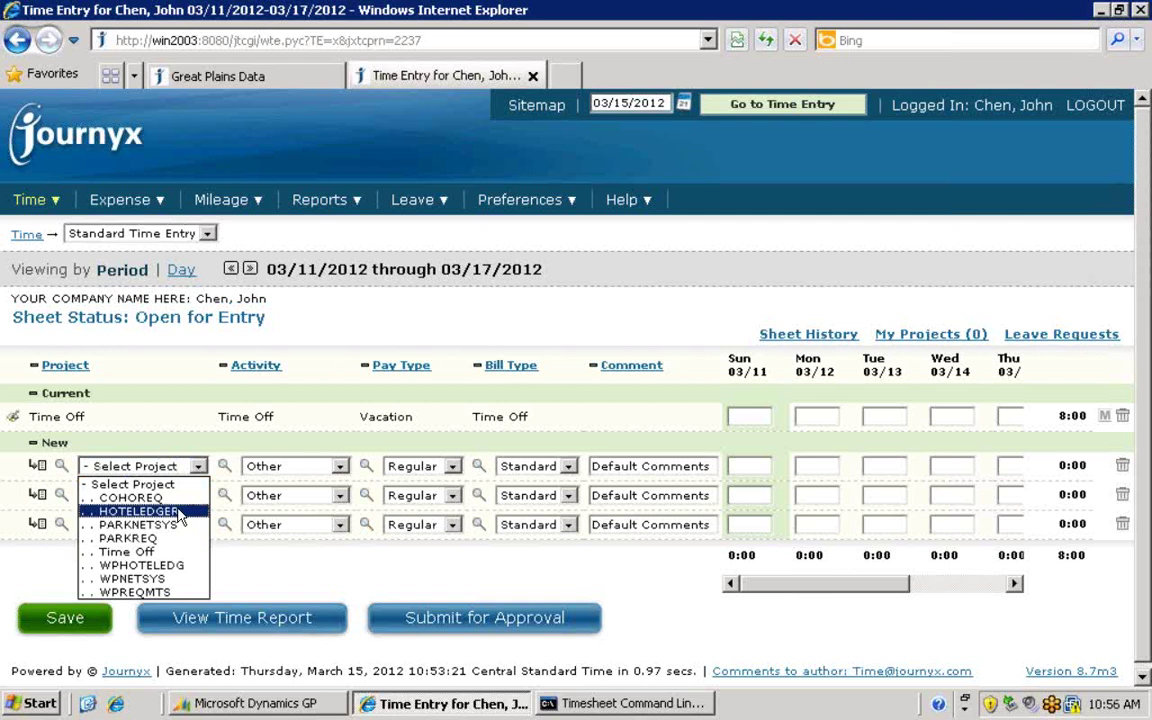
{"action": "left_click", "coordinate": [180, 512]}
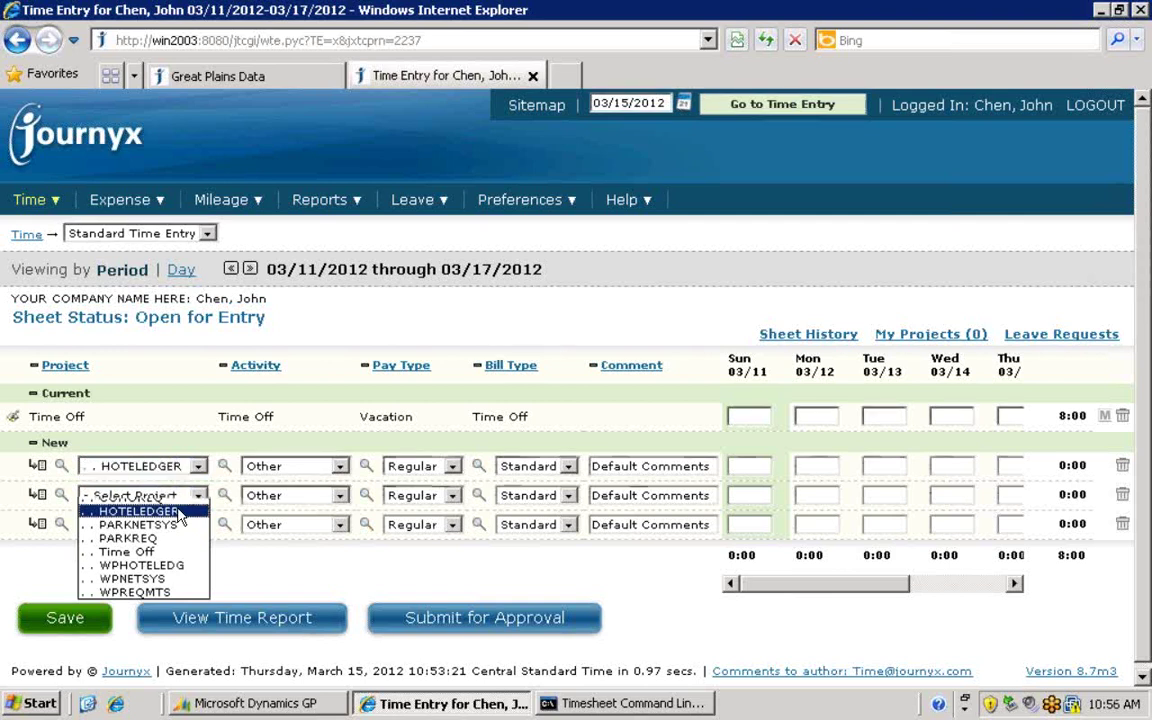
{"action": "left_click", "coordinate": [342, 474]}
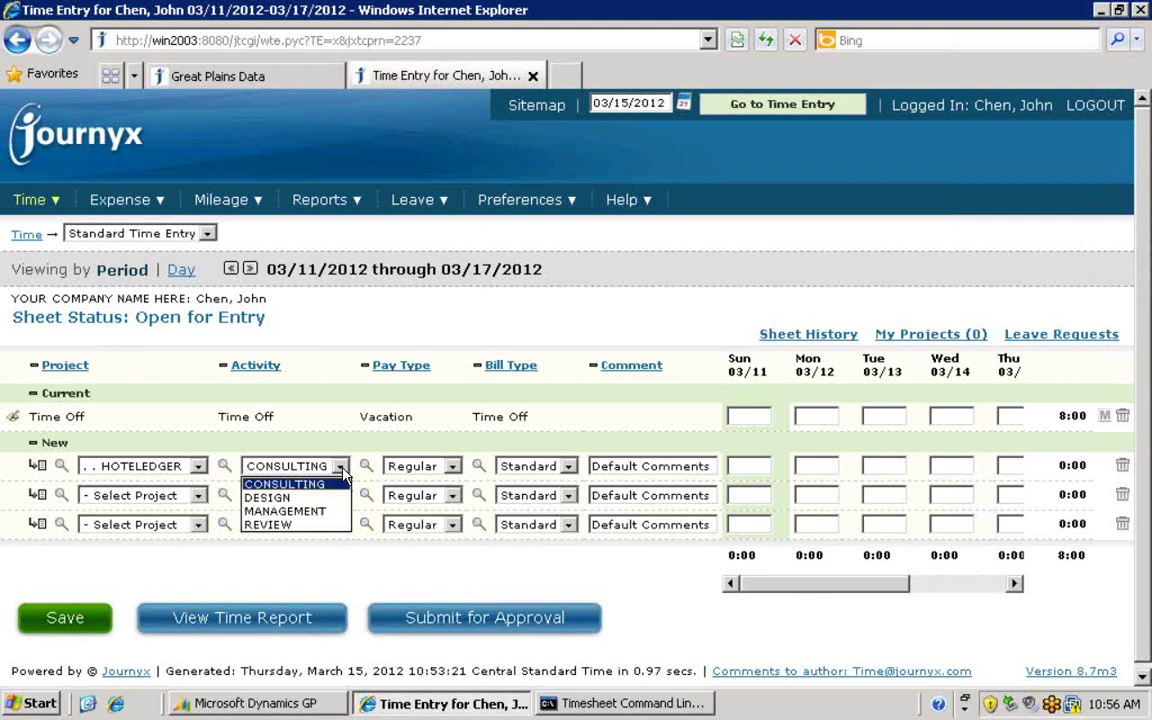
{"action": "left_click", "coordinate": [342, 474]}
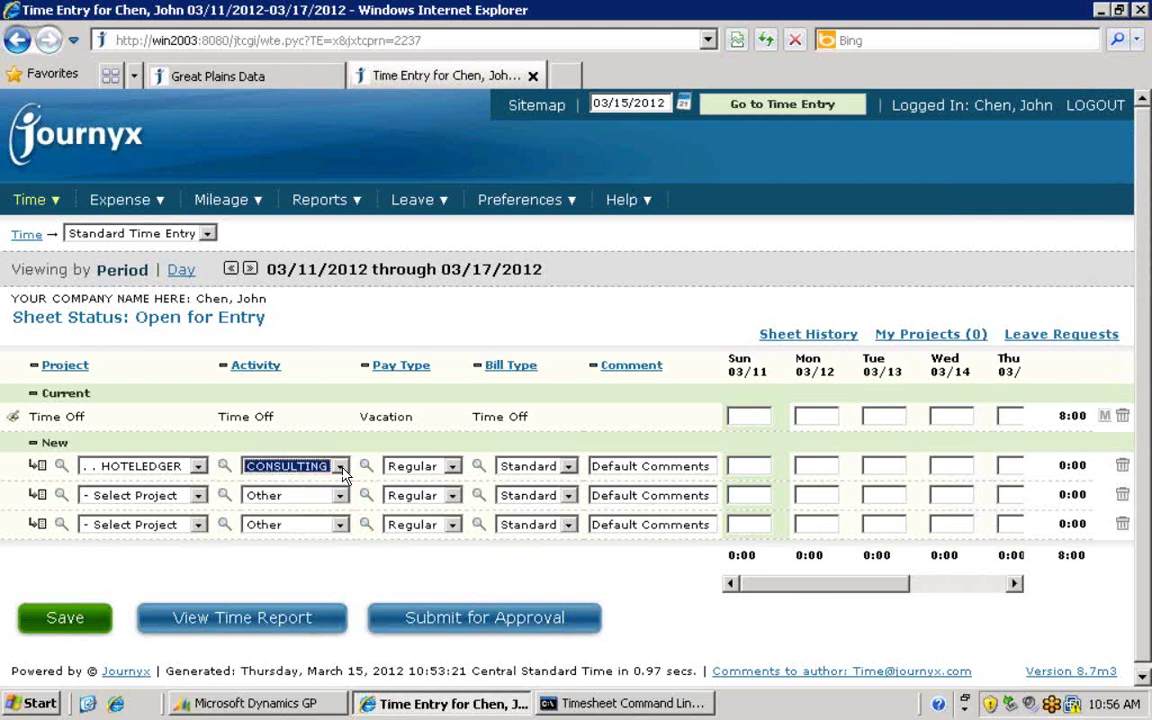
- Enter 8 hours for Mon 03/12 in the HOTELEDGER row and try to submit the timesheet for approval
{"action": "left_click", "coordinate": [812, 465]}
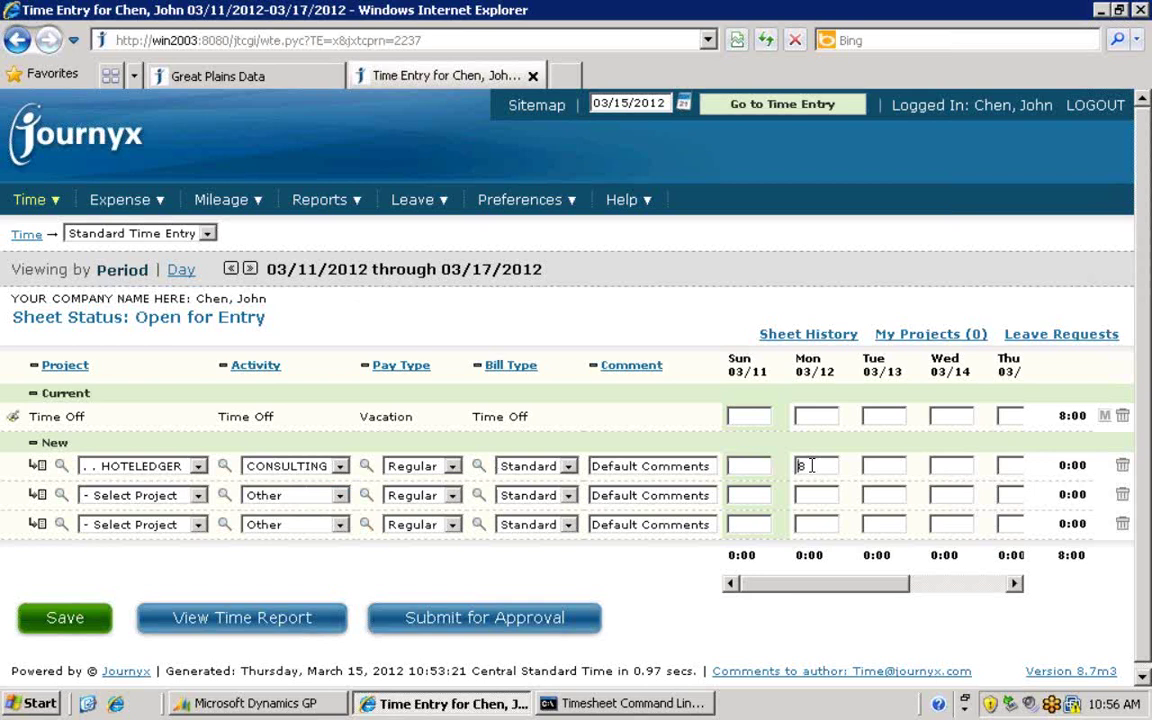
{"action": "type", "text": "8"}
{"action": "left_click", "coordinate": [537, 620]}
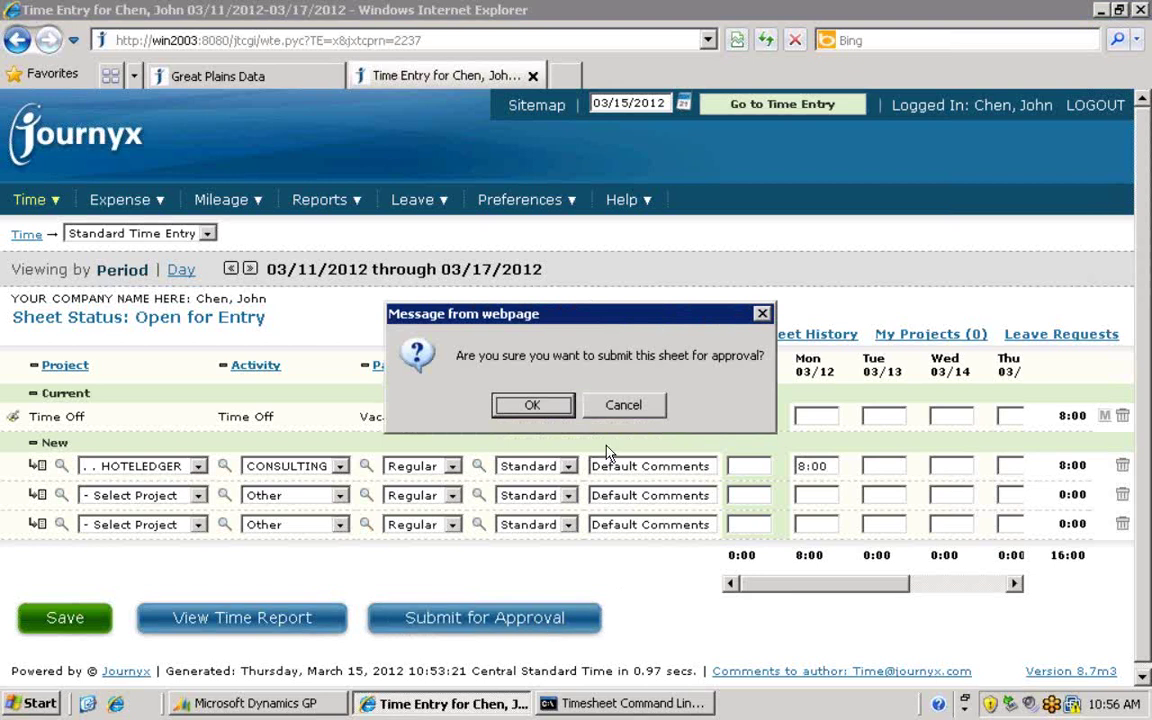
{"action": "left_click", "coordinate": [557, 411]}
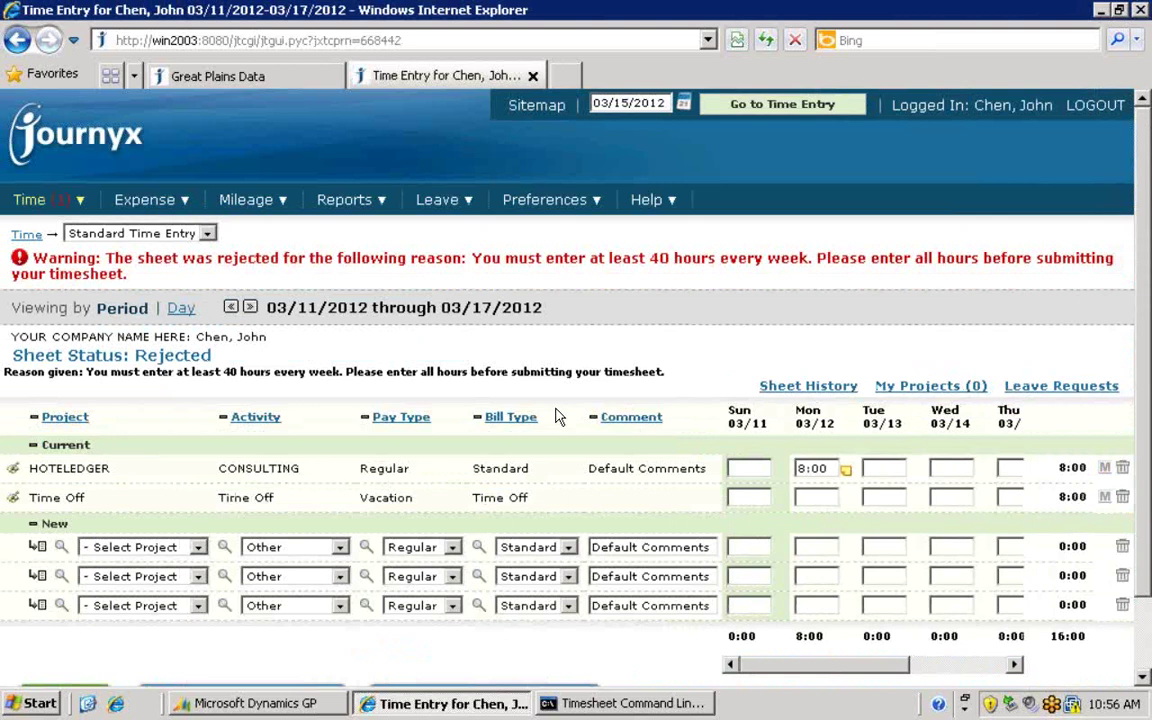
- Enter 8 hours each for Tue 03/13, Wed 03/14 and Thursday in the HOTELEDGER consulting row
{"action": "left_click", "coordinate": [875, 468]}
{"action": "type", "text": "8"}
{"action": "key", "text": "Tab"}
{"action": "type", "text": "8"}
{"action": "key", "text": "Tab"}
{"action": "type", "text": "8"}
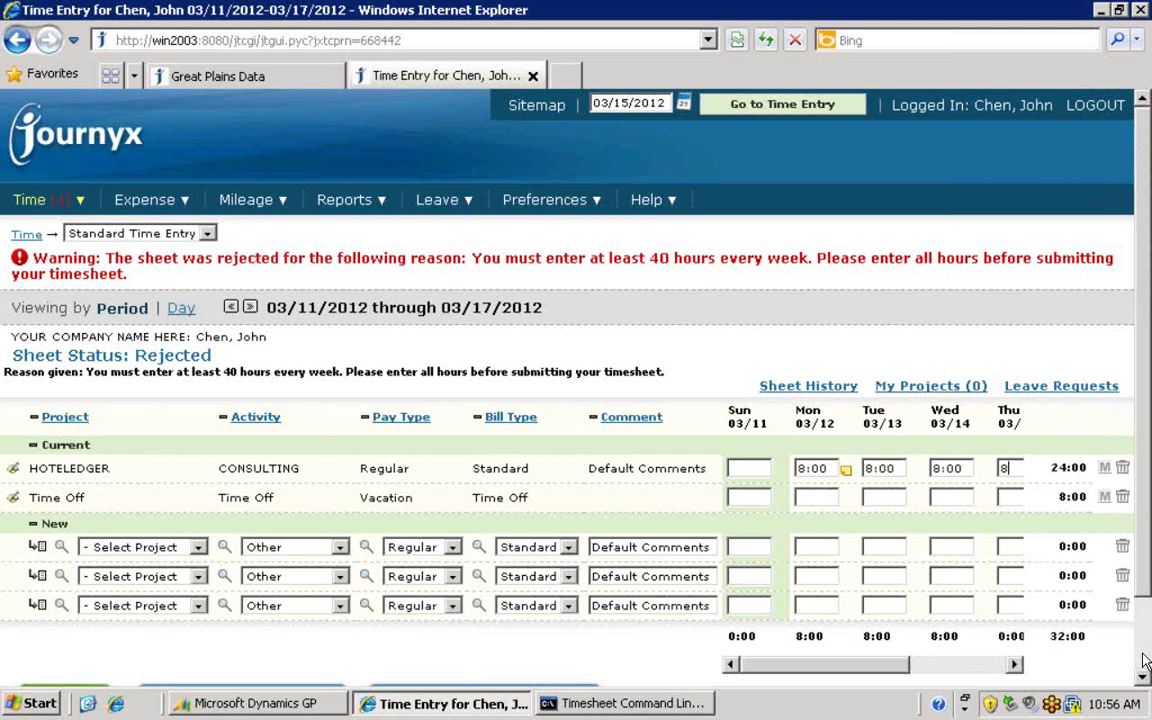
- Resubmit the completed weekly timesheet for approval and confirm the submission
{"action": "scroll", "coordinate": [1145, 660], "scroll_direction": "down", "scroll_amount": 2}
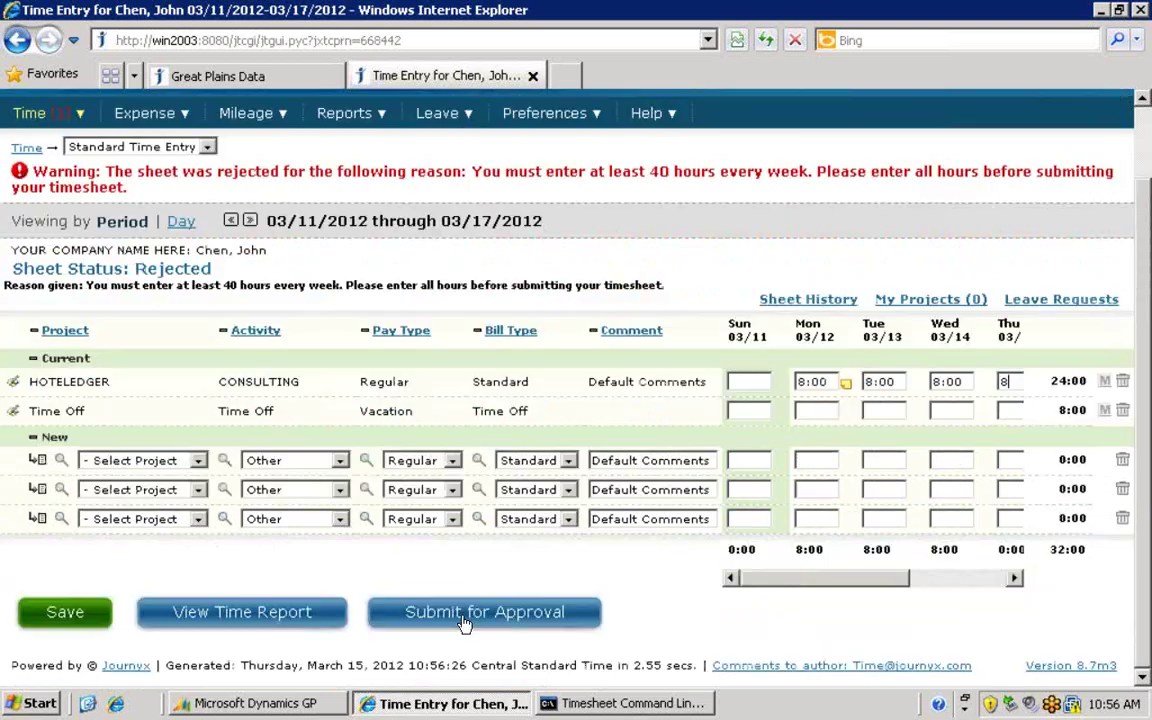
{"action": "left_click", "coordinate": [470, 612]}
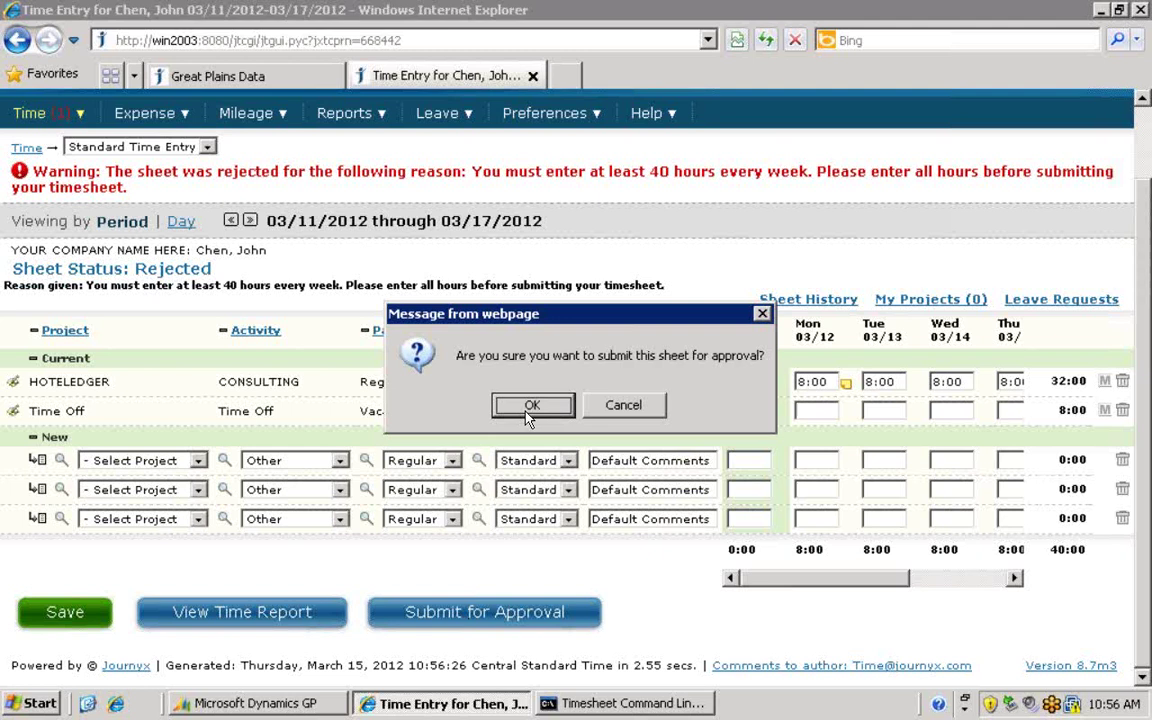
{"action": "left_click", "coordinate": [527, 412]}
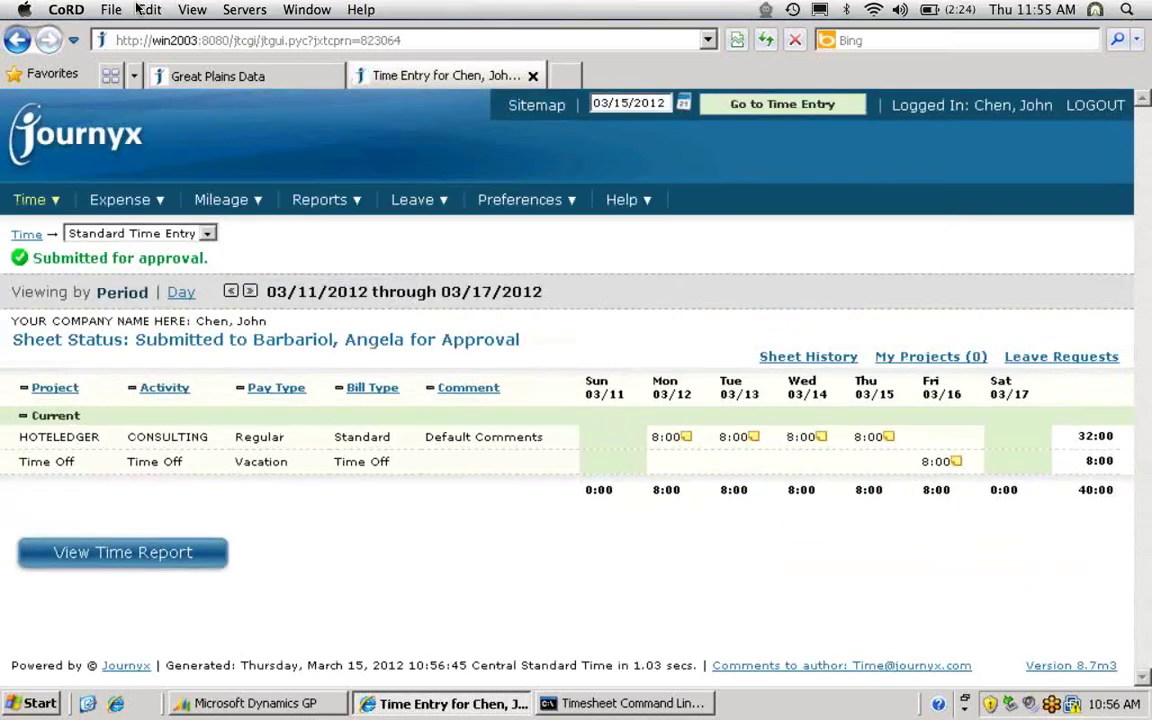
- In the administrator session, open the time approvals and approve the employee's 03/11/2012–03/17/2012 timesheet
{"action": "left_click", "coordinate": [187, 80]}
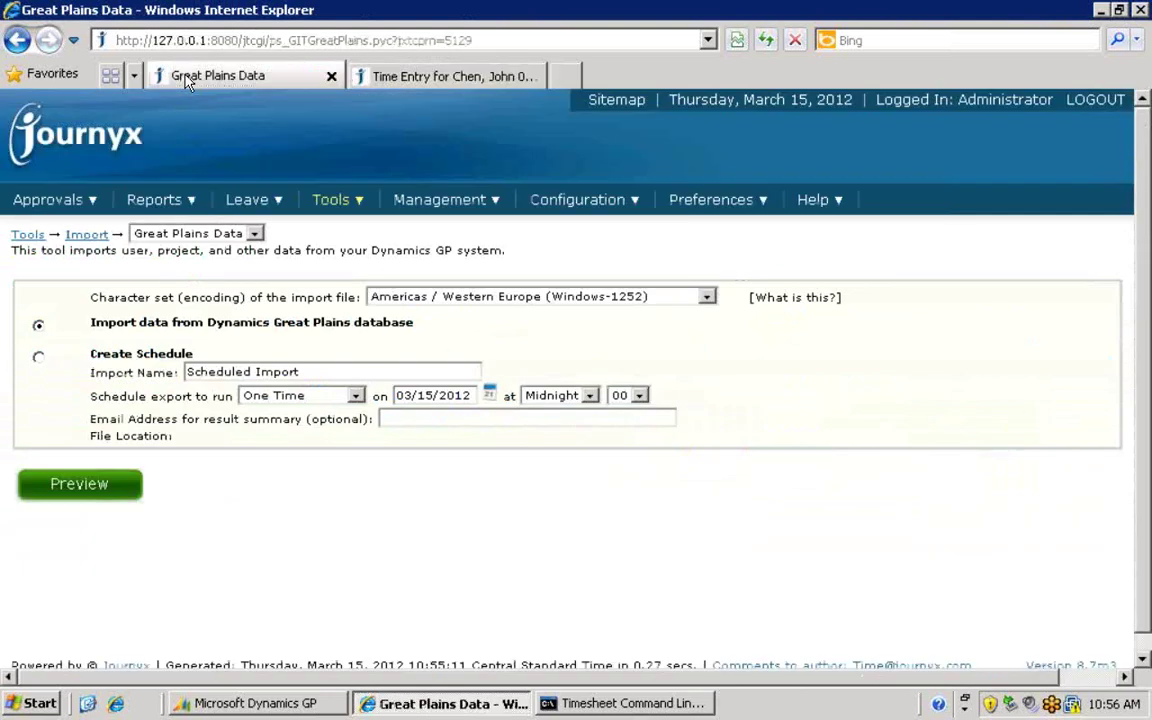
{"action": "left_click", "coordinate": [70, 200]}
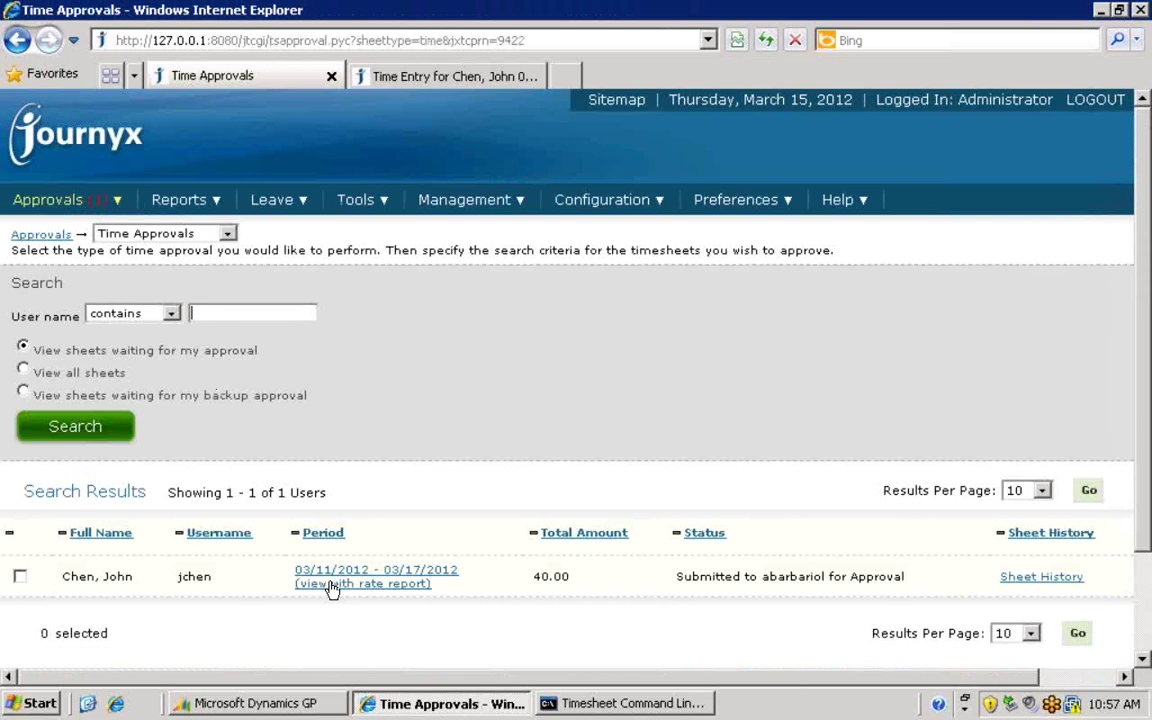
{"action": "left_click", "coordinate": [20, 576]}
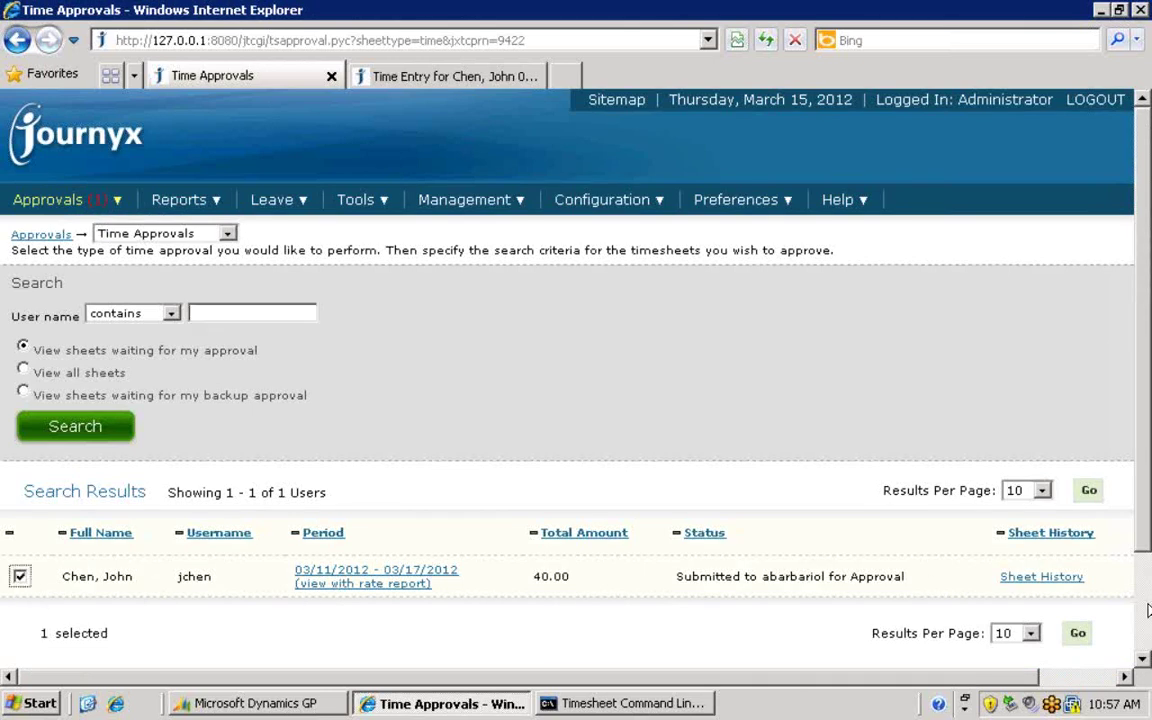
{"action": "scroll", "coordinate": [1141, 643], "scroll_direction": "down", "scroll_amount": 3}
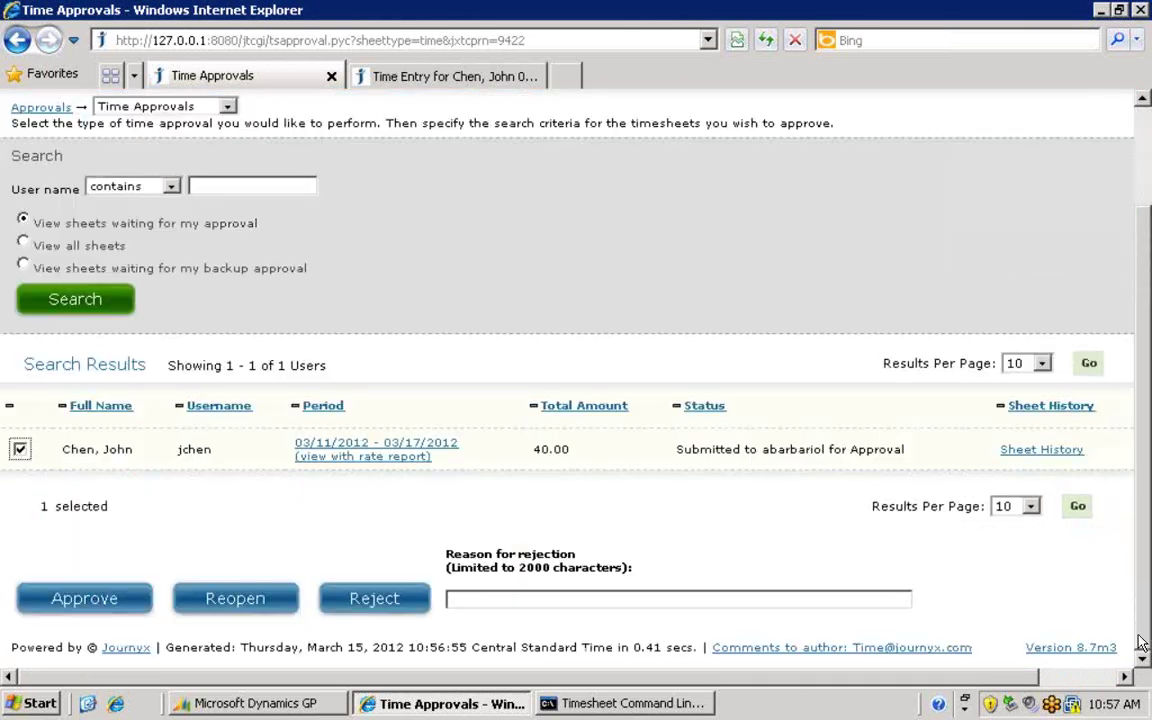
{"action": "left_click", "coordinate": [93, 604]}
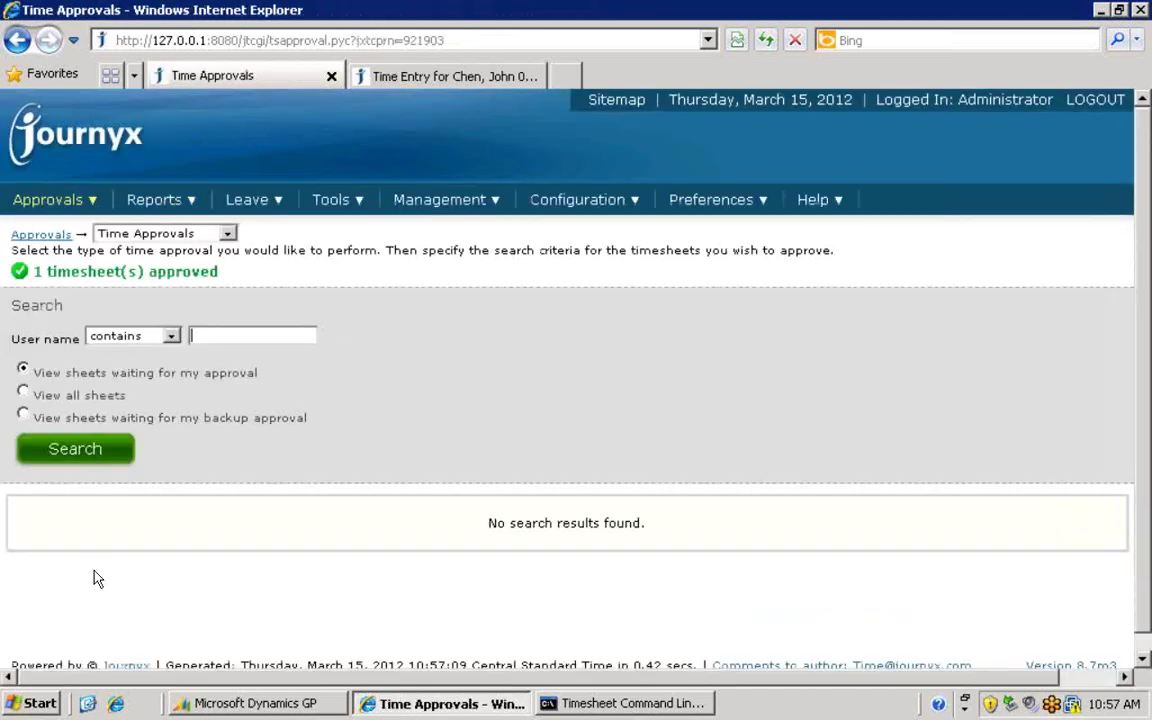
- Open the Organization Compliance view to check the timesheet status of the reporting users
{"action": "left_click", "coordinate": [63, 205]}
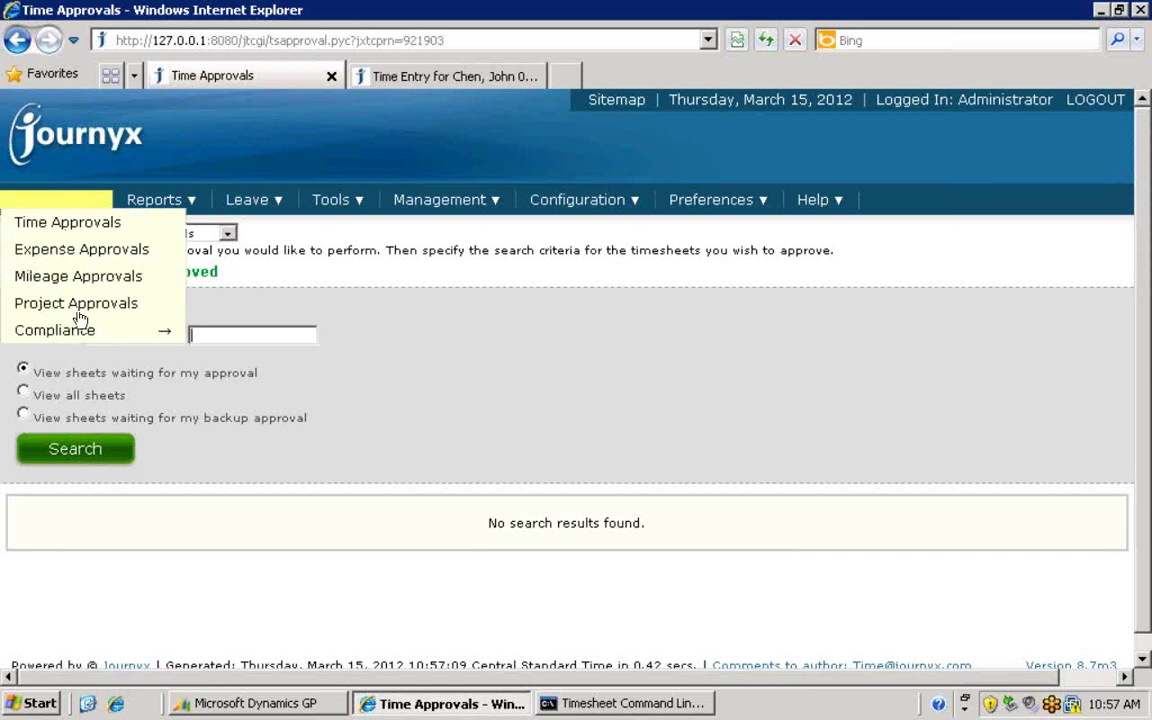
{"action": "mouse_move", "coordinate": [83, 333]}
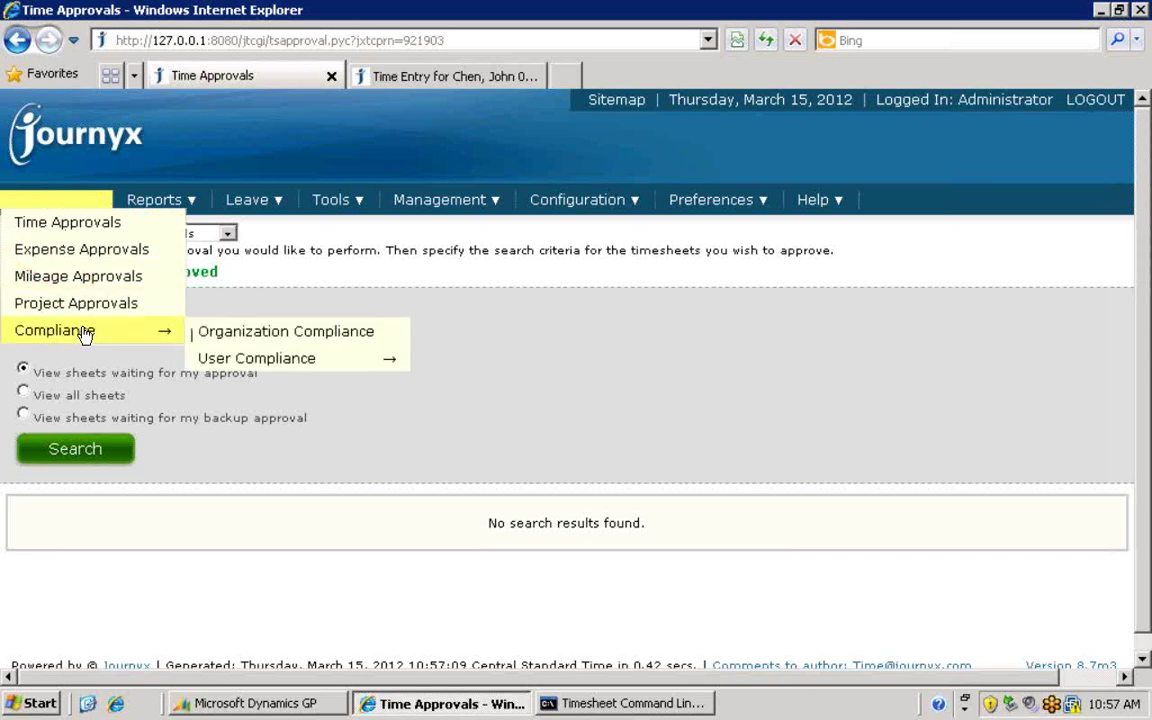
{"action": "left_click", "coordinate": [221, 334]}
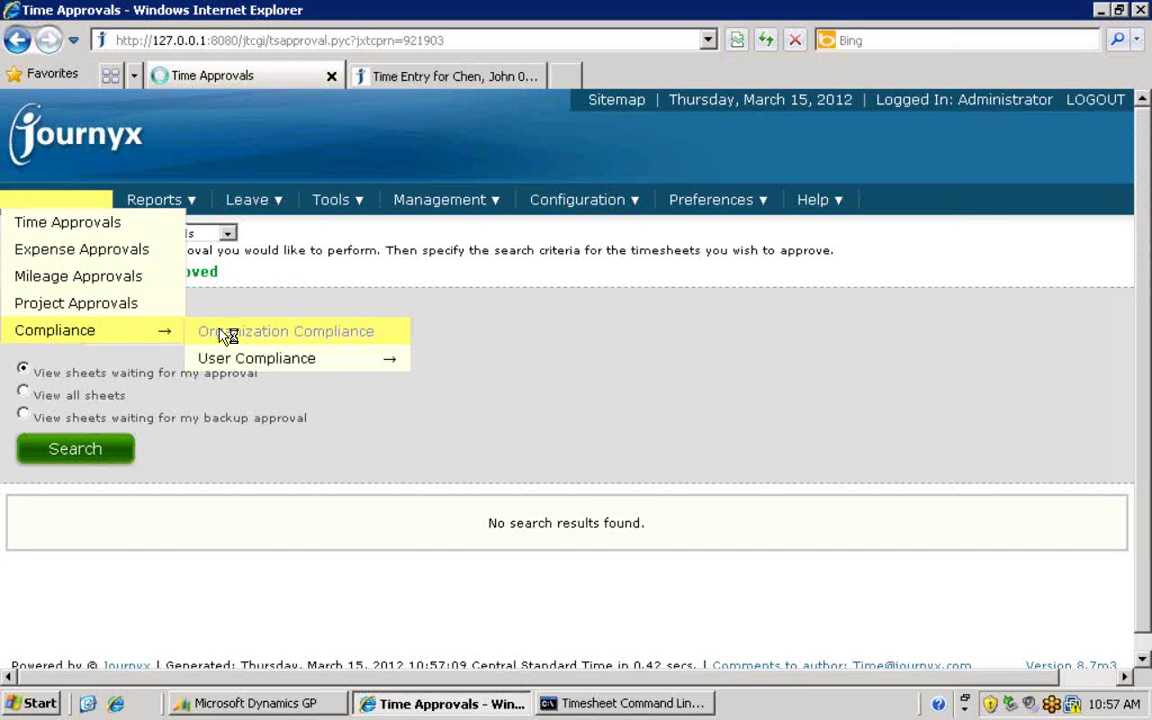
{"action": "left_click", "coordinate": [225, 335]}
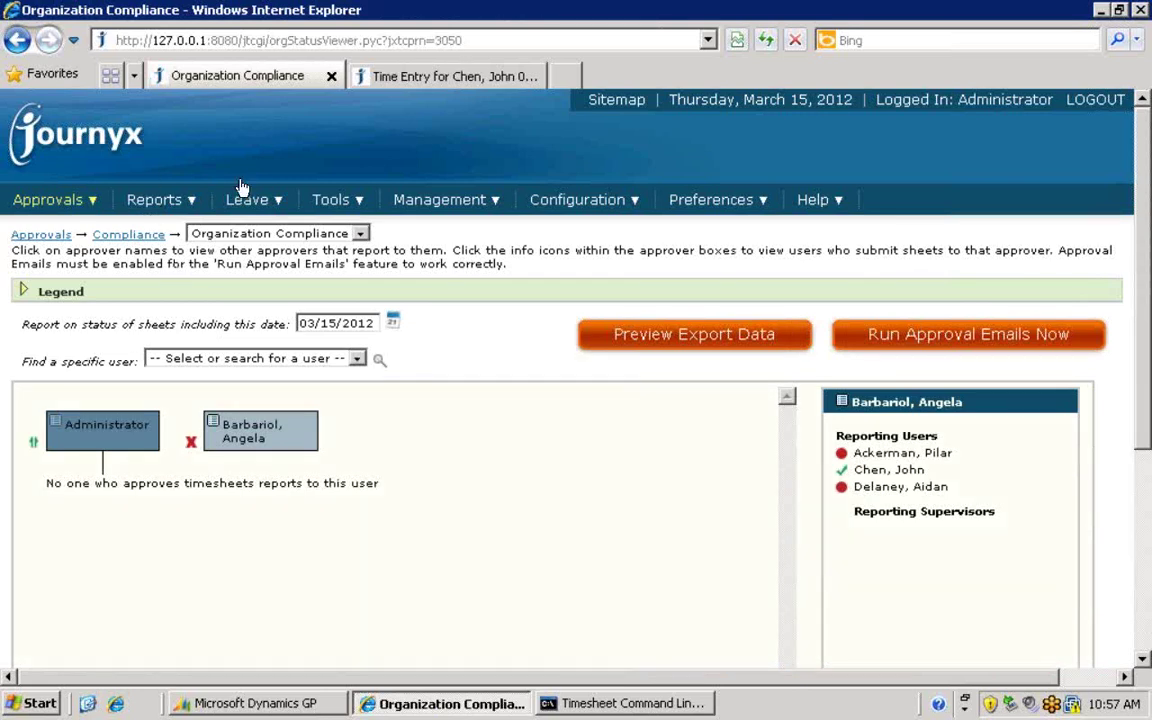
- Open the GP Shift Hours export tool
{"action": "left_click", "coordinate": [332, 205]}
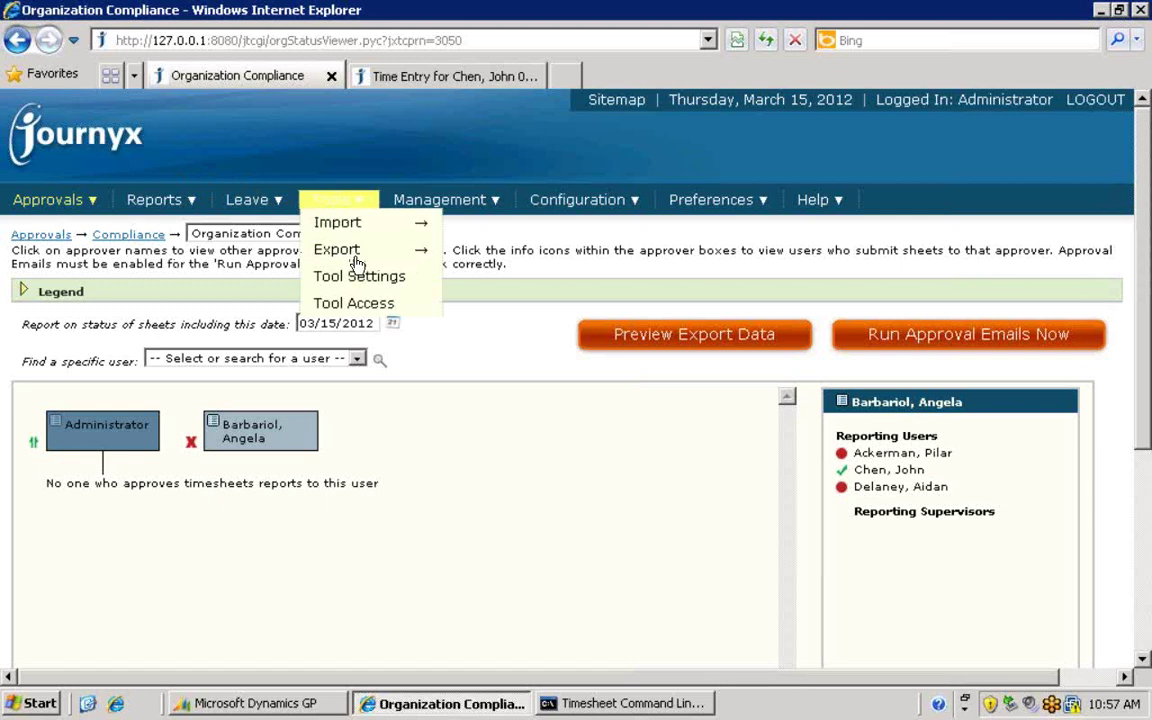
{"action": "mouse_move", "coordinate": [362, 255]}
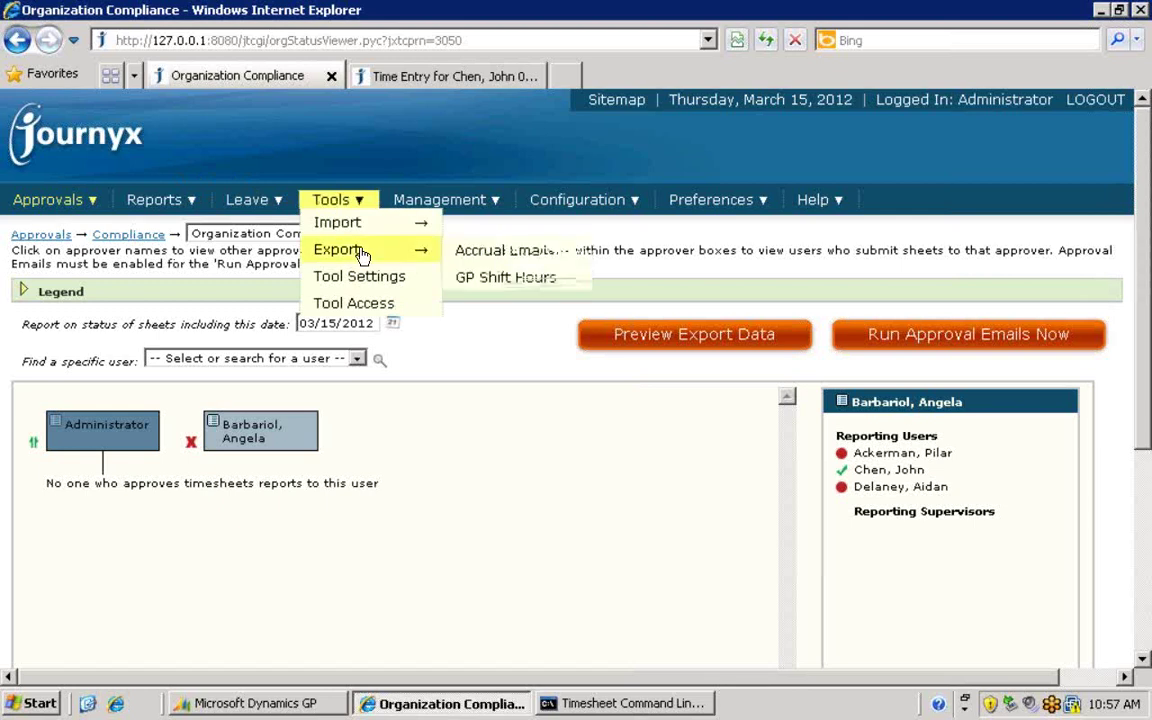
{"action": "left_click", "coordinate": [478, 279]}
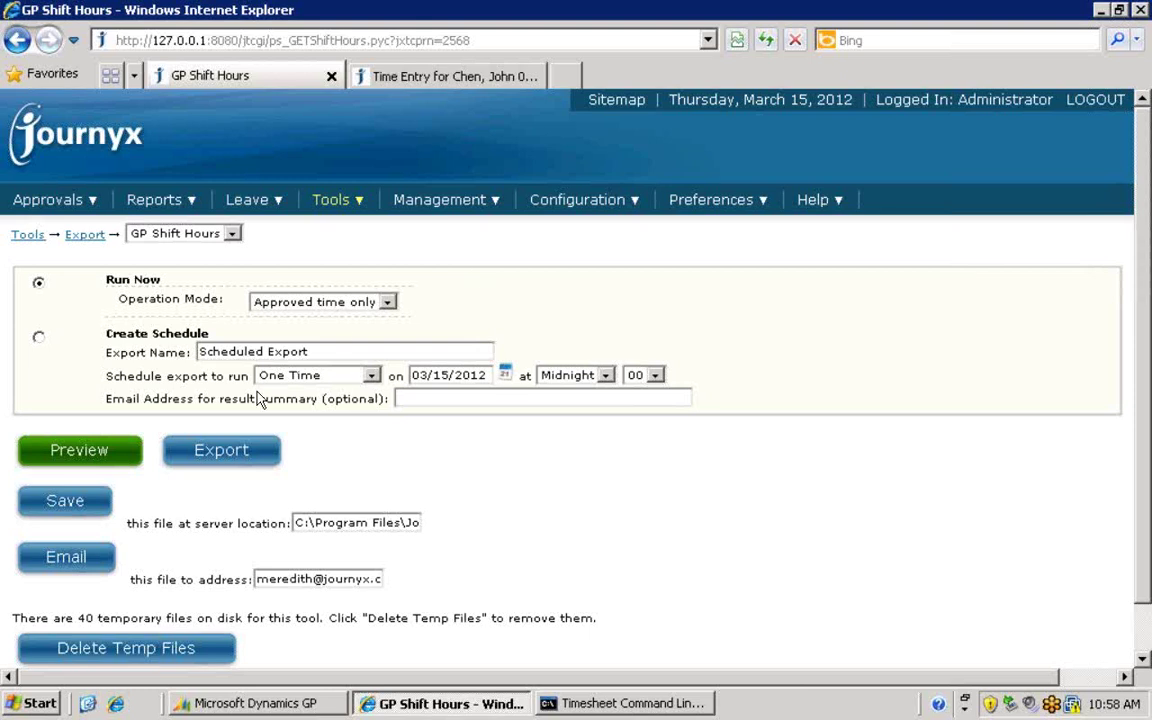
- Switch to Microsoft Dynamics GP and open the project Timesheet Batches window
{"action": "left_click", "coordinate": [286, 705]}
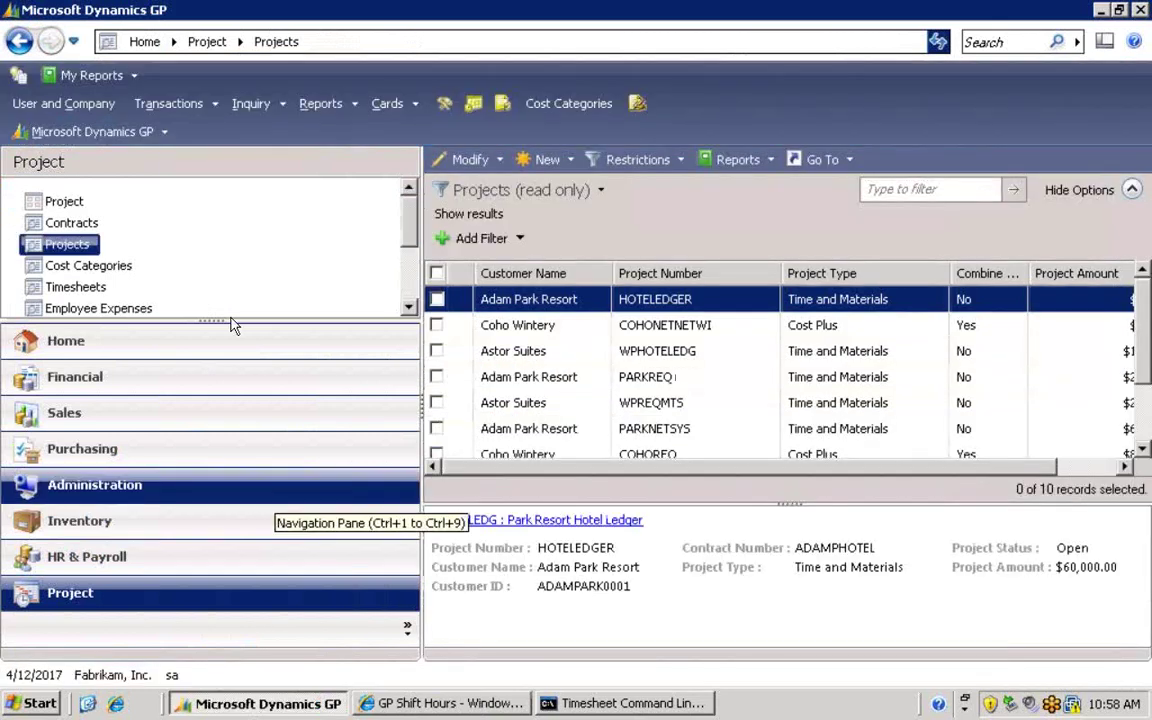
{"action": "left_click", "coordinate": [212, 104]}
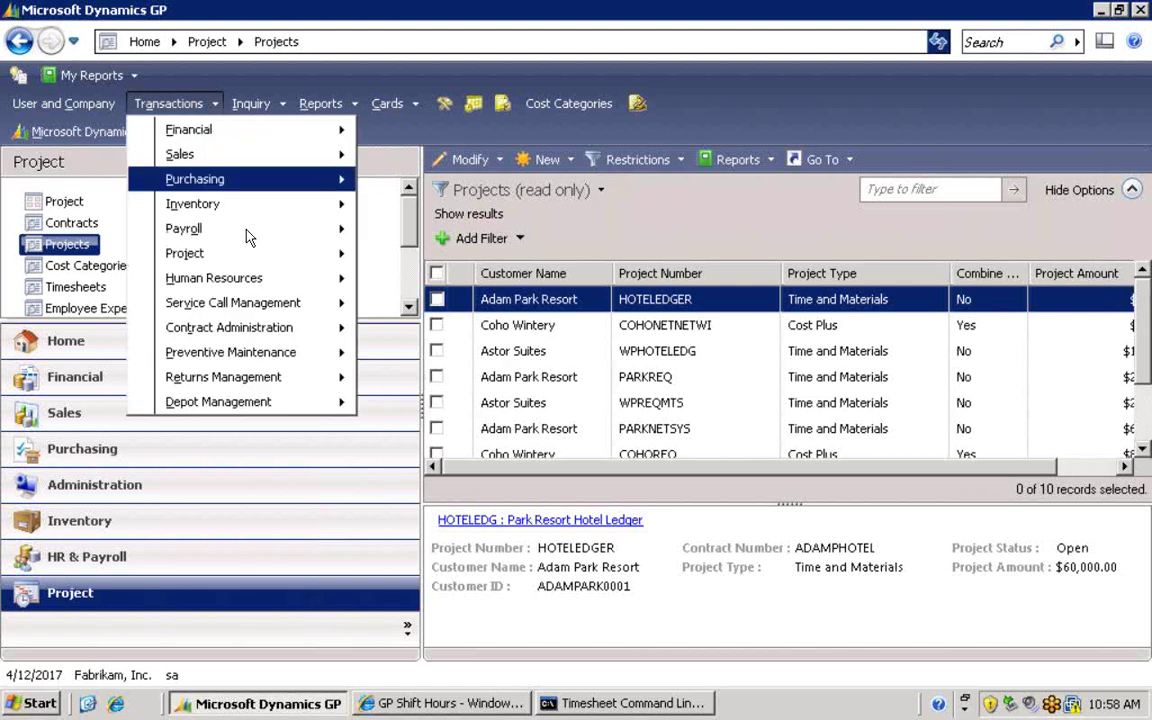
{"action": "mouse_move", "coordinate": [247, 234]}
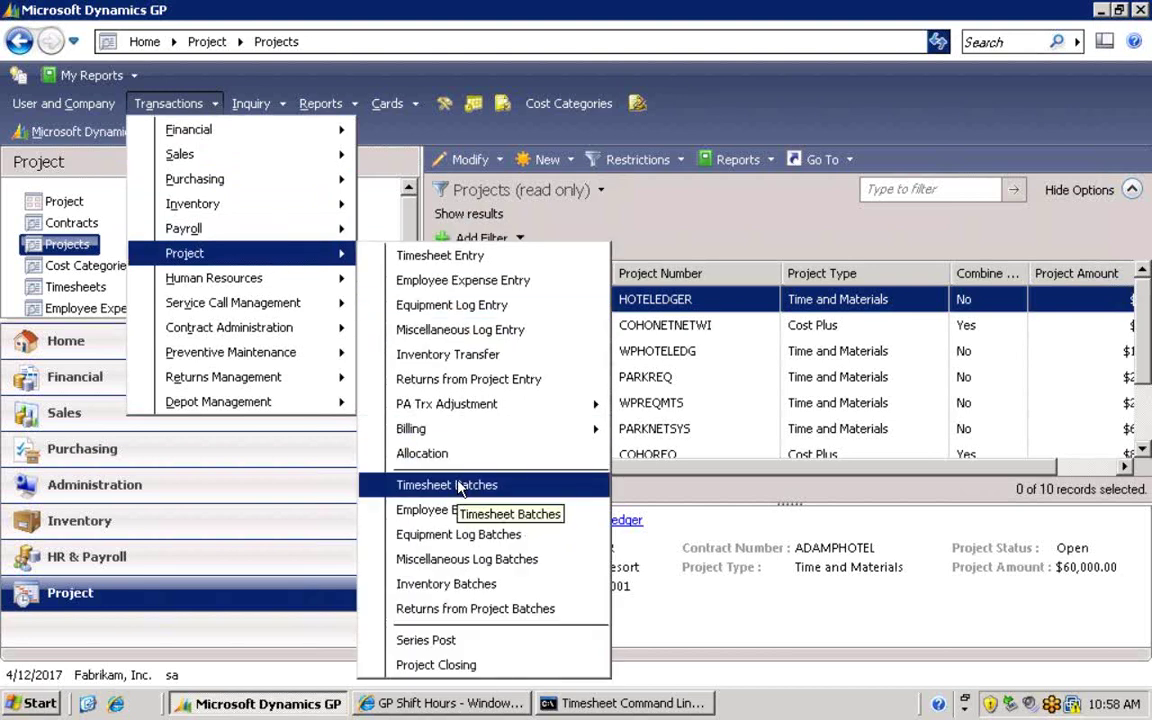
{"action": "left_click", "coordinate": [458, 486]}
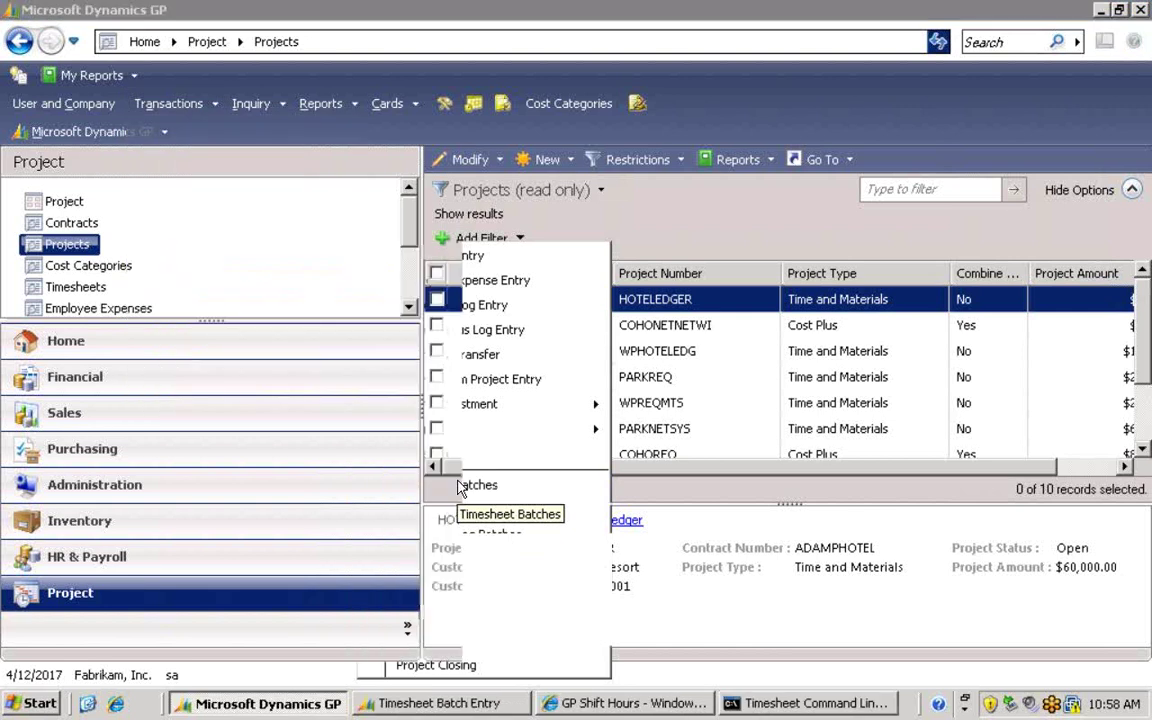